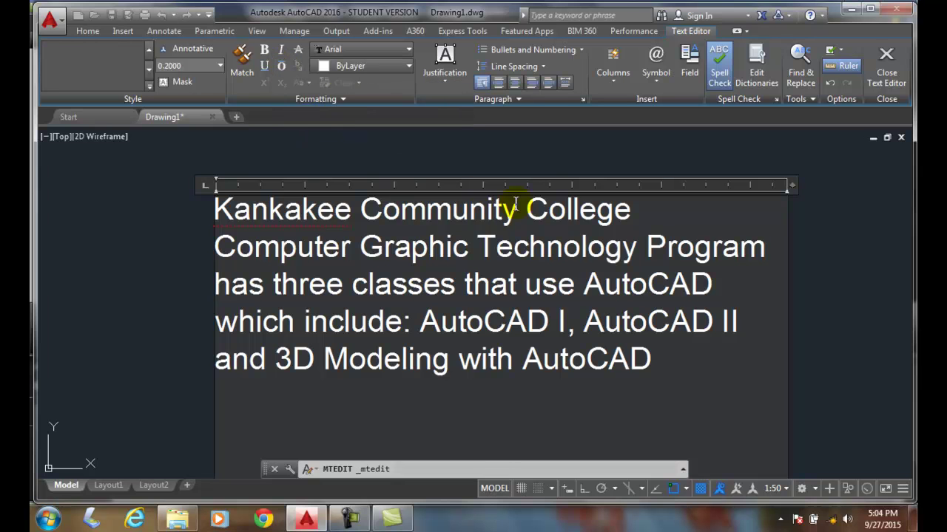
Make the heading line 'Kankakee Community College' bold, leaving the paragraph regular.
{"action": "left_click_drag", "start_coordinate": [635, 207], "coordinate": [202, 184]}
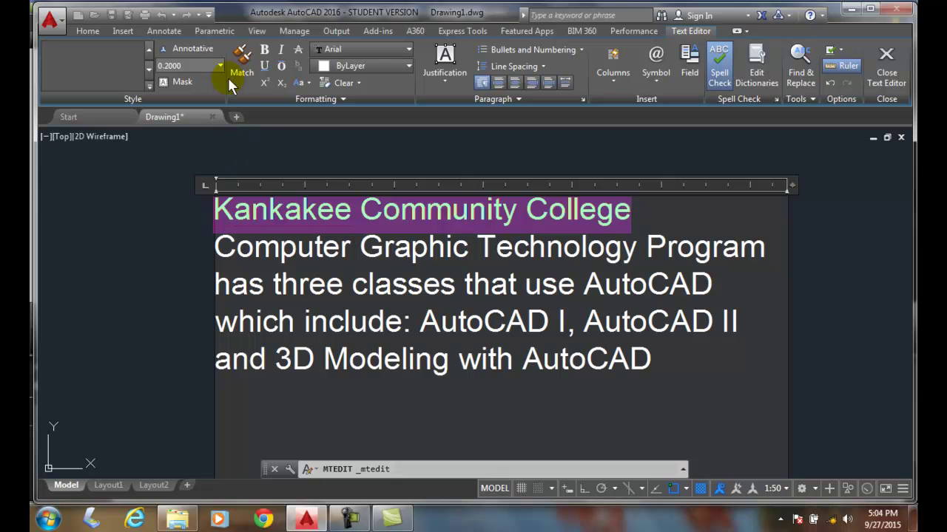
{"action": "left_click", "coordinate": [269, 49]}
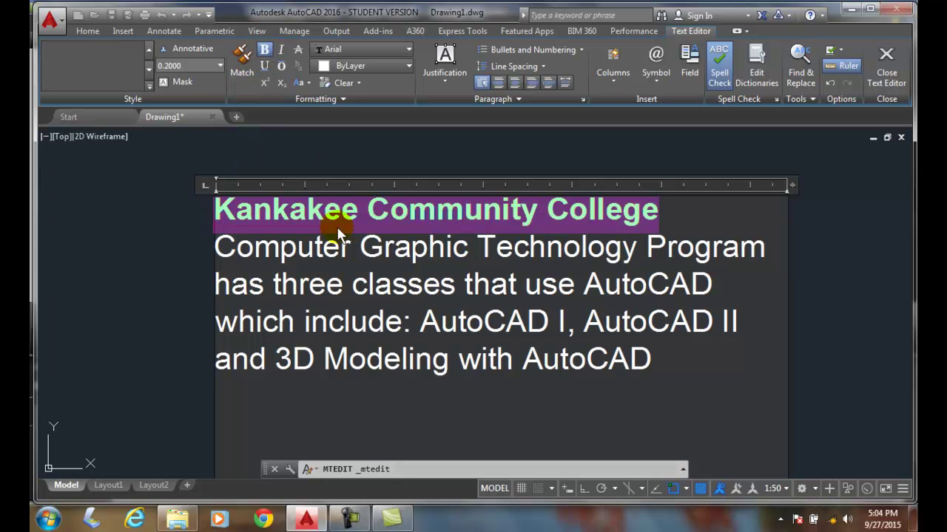
{"action": "left_click", "coordinate": [360, 275]}
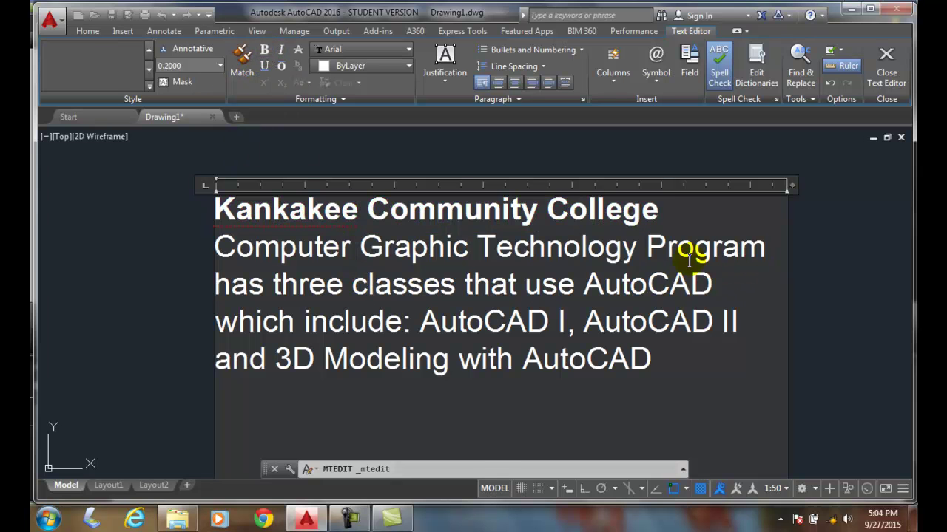
Italicize 'Computer Graphic Technology' and underline the word 'three'.
{"action": "left_click_drag", "start_coordinate": [635, 248], "coordinate": [213, 247]}
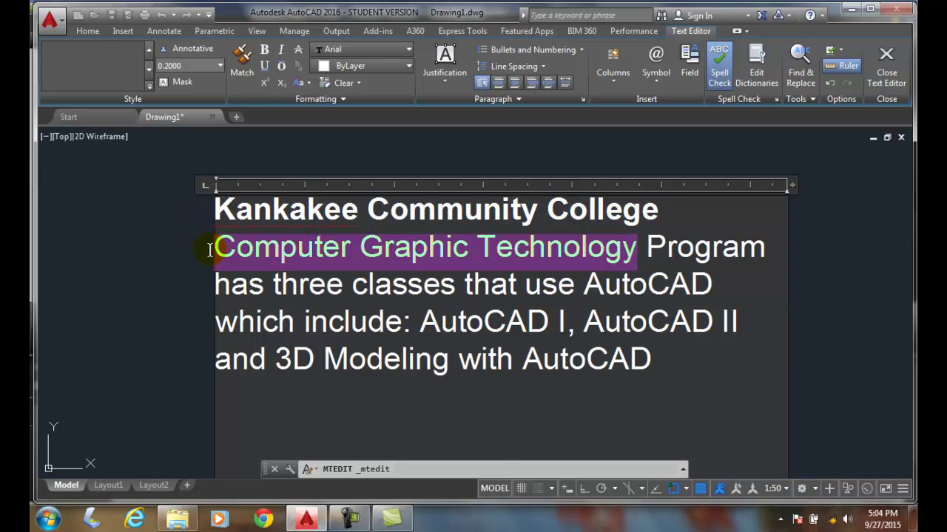
{"action": "left_click", "coordinate": [282, 49]}
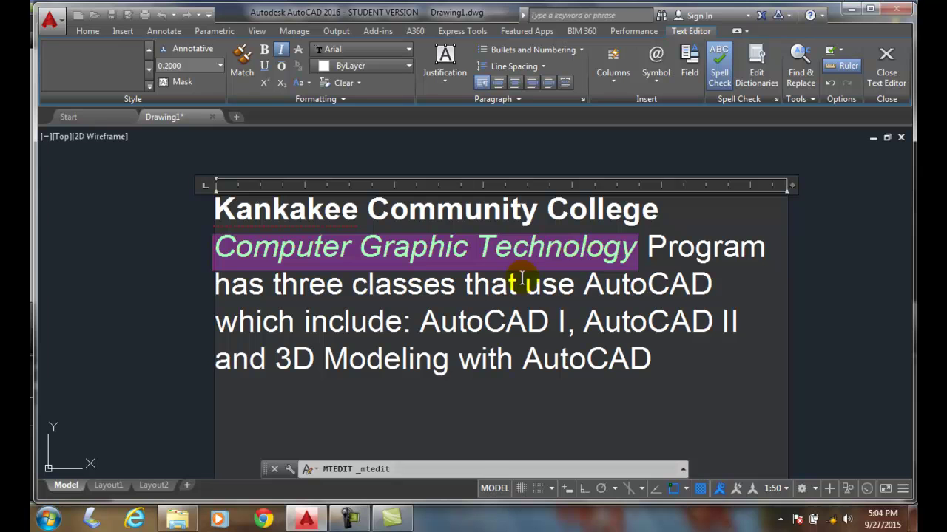
{"action": "left_click_drag", "start_coordinate": [344, 284], "coordinate": [275, 283]}
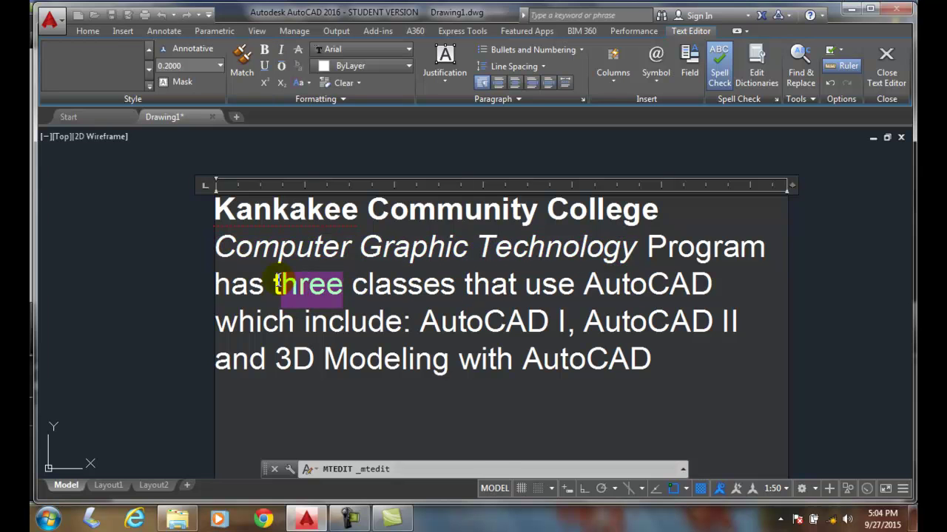
{"action": "left_click", "coordinate": [264, 66]}
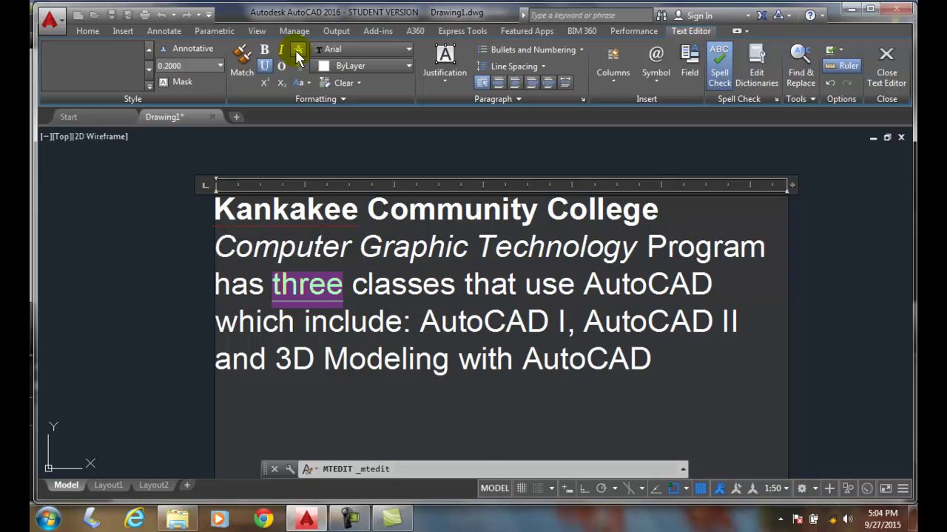
Apply and then remove strikethrough on 'classes', leaving it unstruck.
{"action": "left_click_drag", "start_coordinate": [466, 287], "coordinate": [346, 280]}
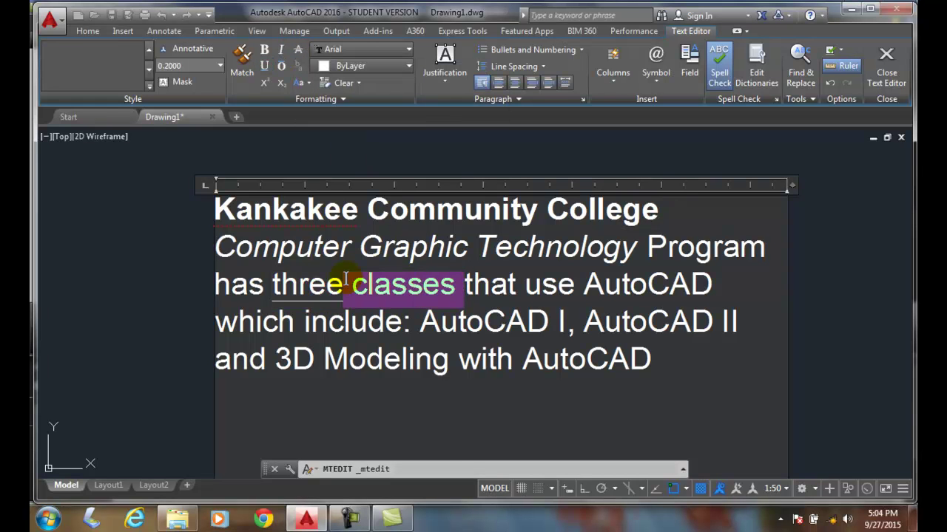
{"action": "left_click", "coordinate": [298, 52]}
{"action": "left_click", "coordinate": [298, 53]}
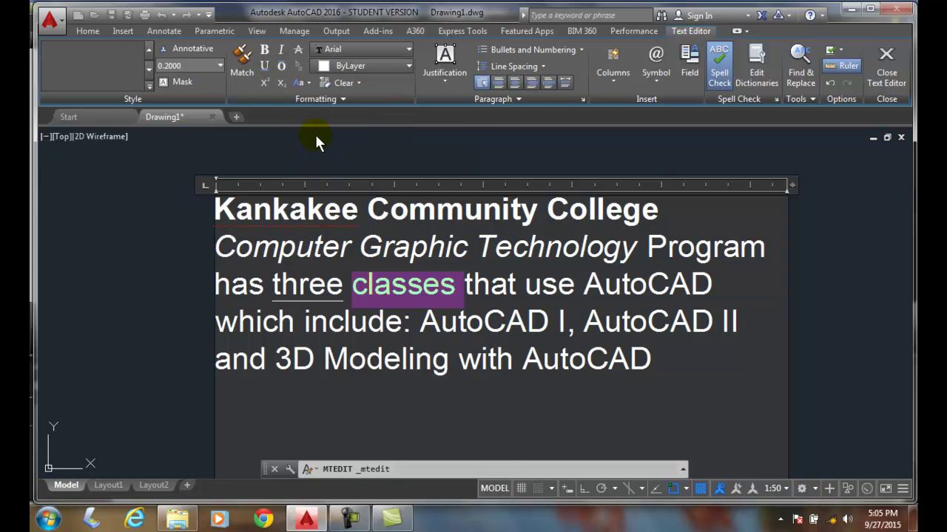
{"action": "left_click", "coordinate": [460, 363]}
Color the phrase 'AutoCAD I,' red using the Index Colors list.
{"action": "left_click_drag", "start_coordinate": [574, 321], "coordinate": [420, 321]}
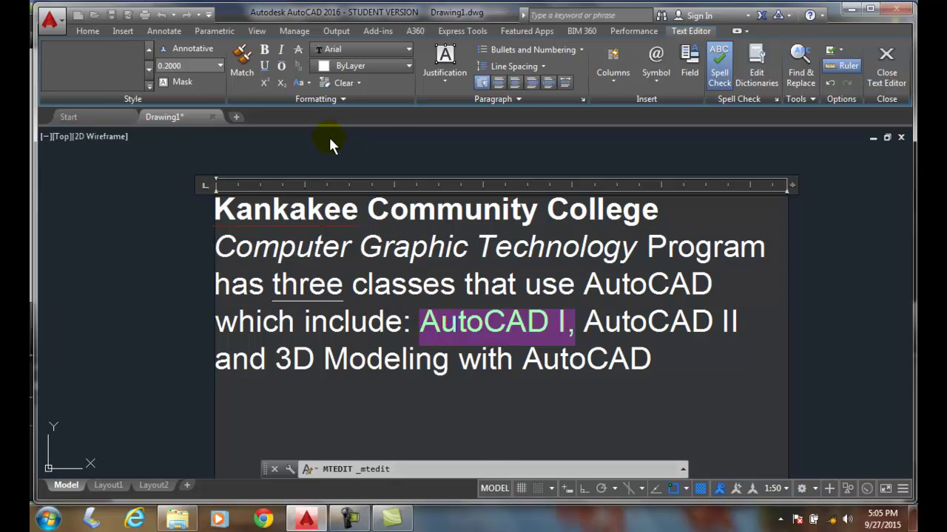
{"action": "left_click", "coordinate": [409, 67]}
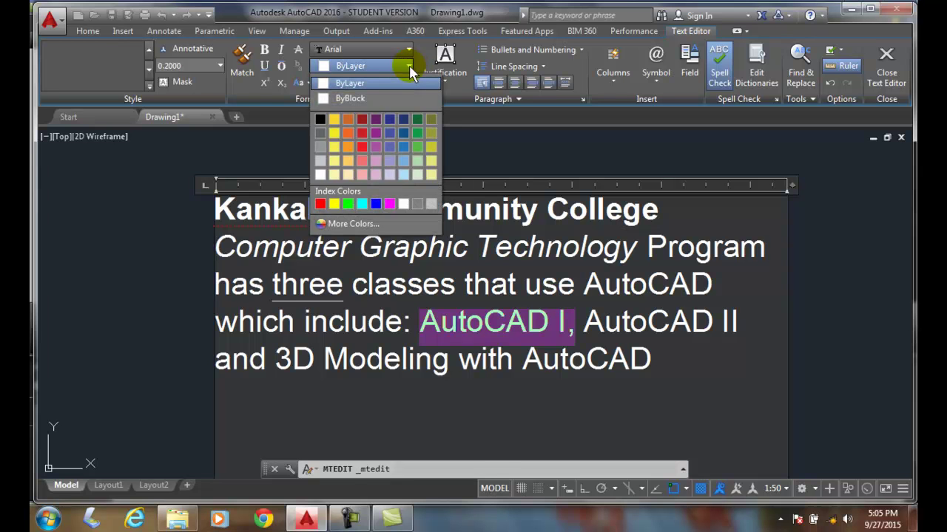
{"action": "left_click", "coordinate": [320, 204]}
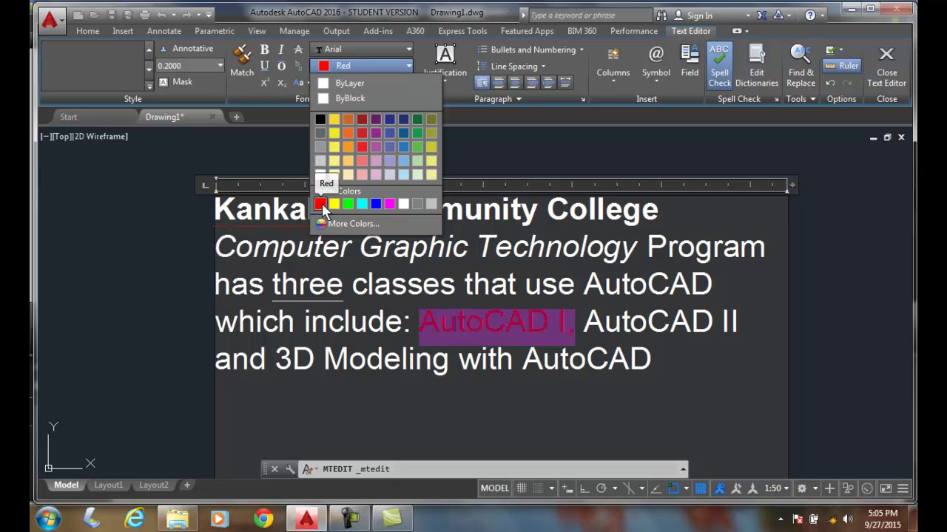
{"action": "left_click", "coordinate": [517, 405]}
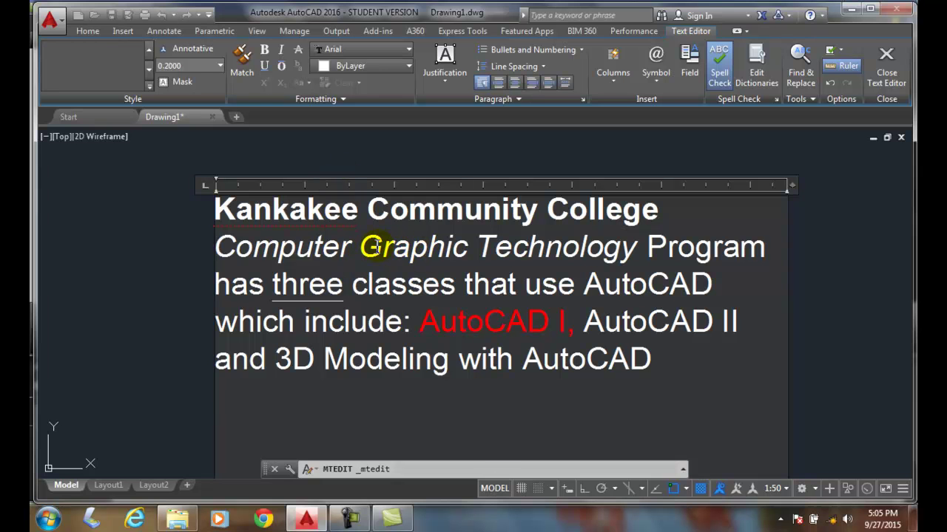
{"action": "right_click", "coordinate": [688, 307]}
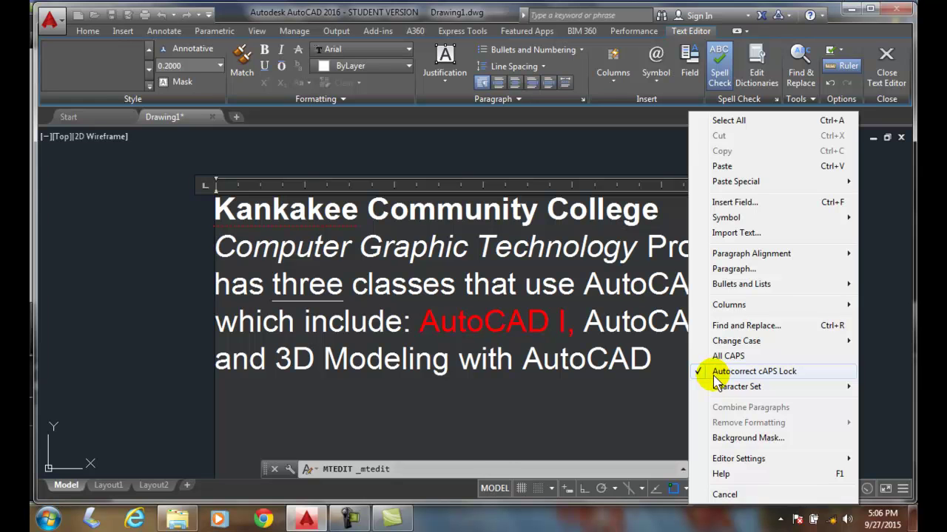
{"action": "left_click", "coordinate": [461, 153]}
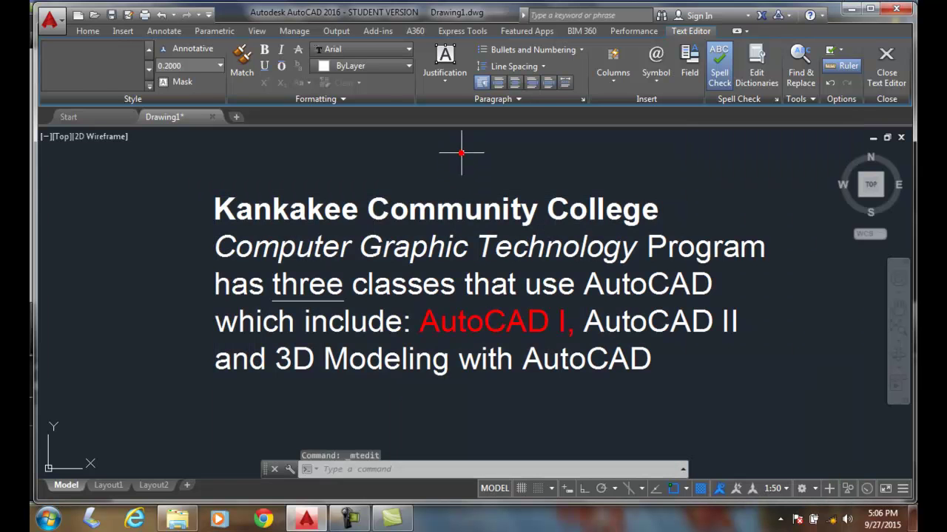
{"action": "left_click", "coordinate": [461, 153]}
{"action": "left_click", "coordinate": [355, 201]}
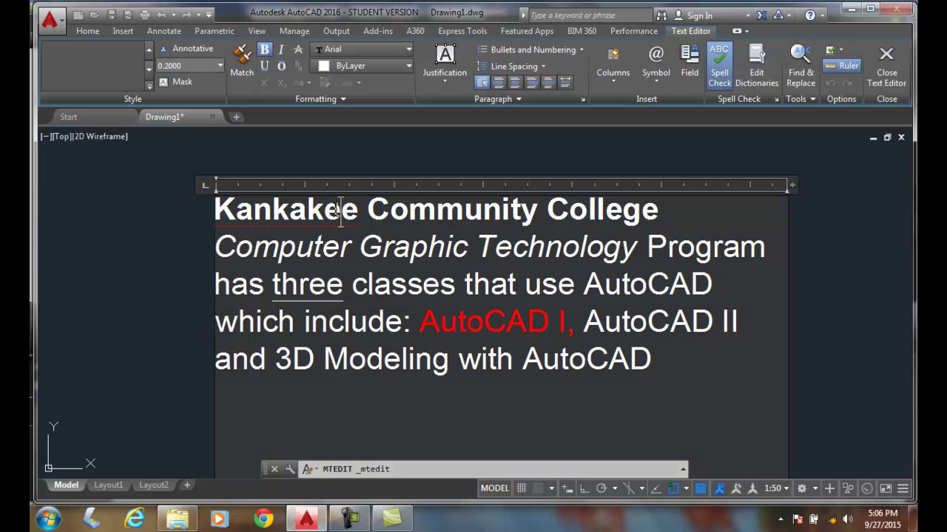
Give '3D Modeling' a 22-degree oblique angle from the expanded Formatting panel.
{"action": "left_click", "coordinate": [343, 101]}
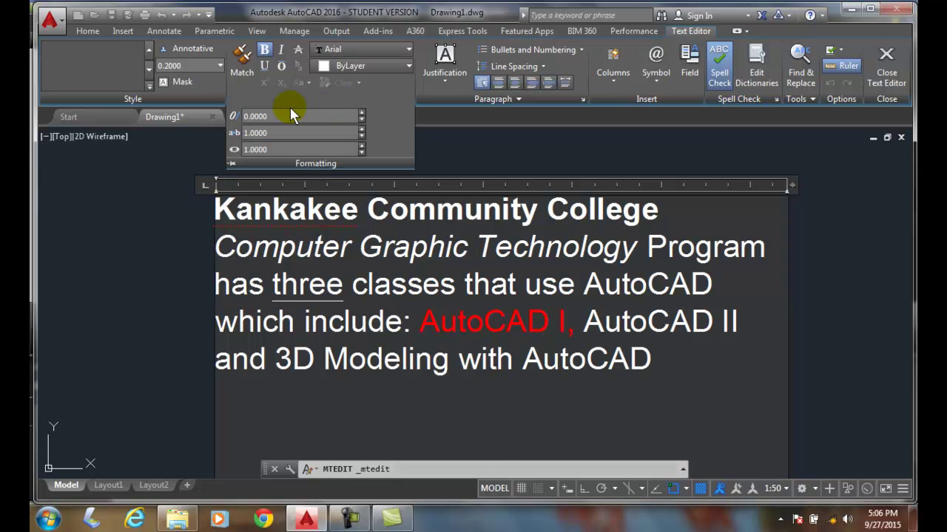
{"action": "left_click", "coordinate": [269, 116]}
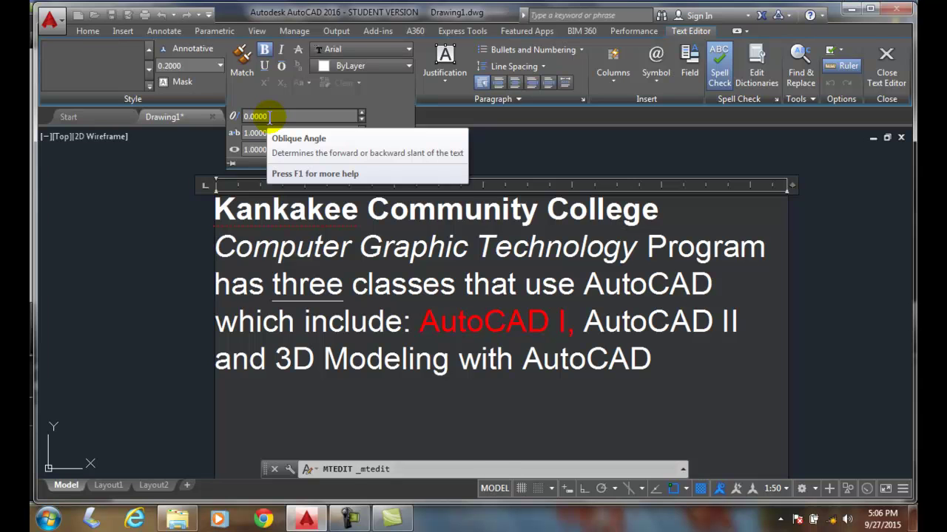
{"action": "left_click_drag", "start_coordinate": [383, 360], "coordinate": [275, 360]}
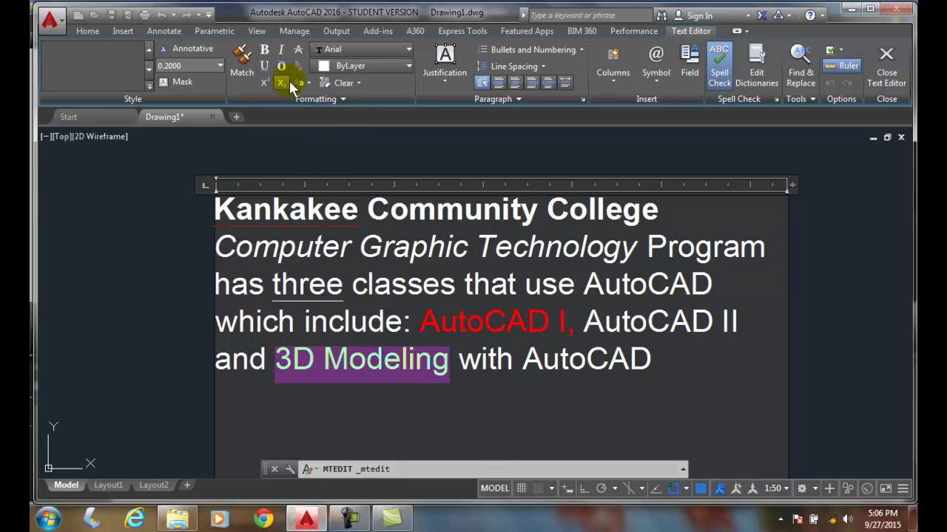
{"action": "left_click", "coordinate": [344, 100]}
{"action": "left_click", "coordinate": [289, 113]}
{"action": "type", "text": "22"}
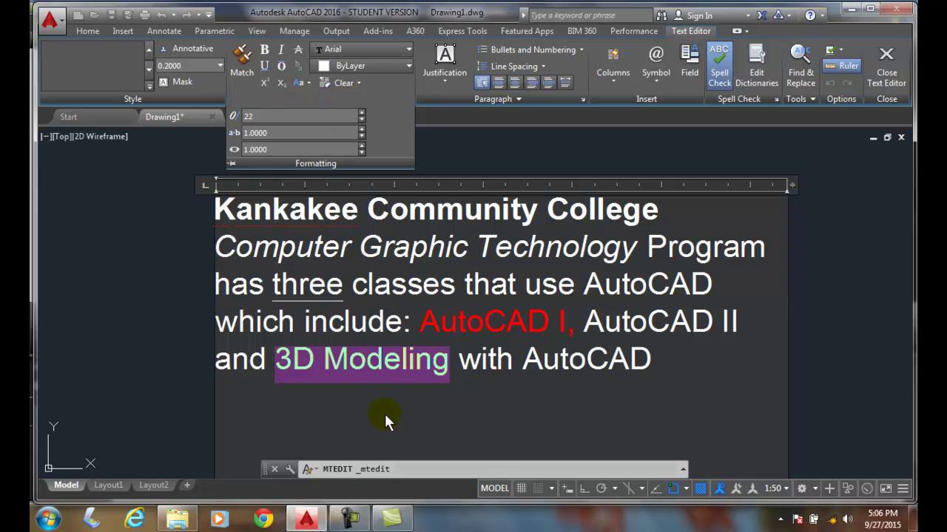
{"action": "key", "text": "Return"}
{"action": "left_click", "coordinate": [397, 397]}
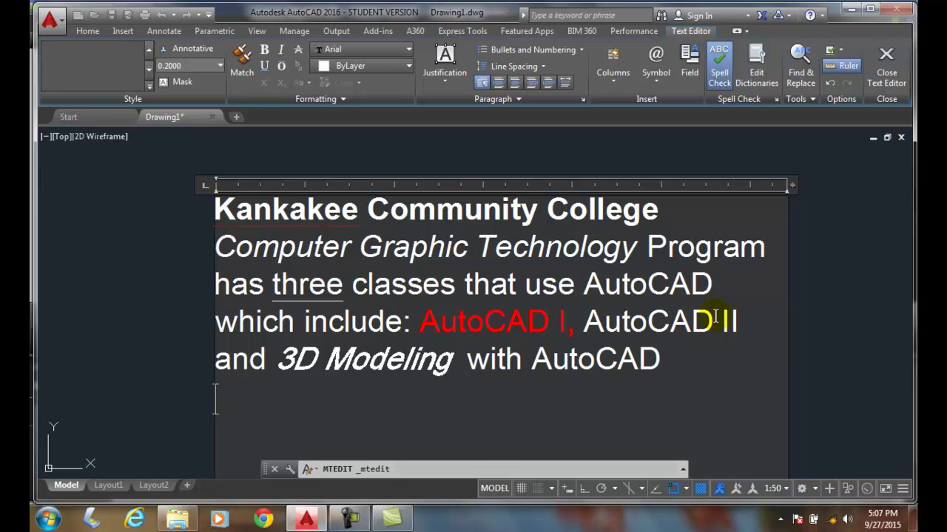
{"action": "left_click_drag", "start_coordinate": [712, 285], "coordinate": [589, 286]}
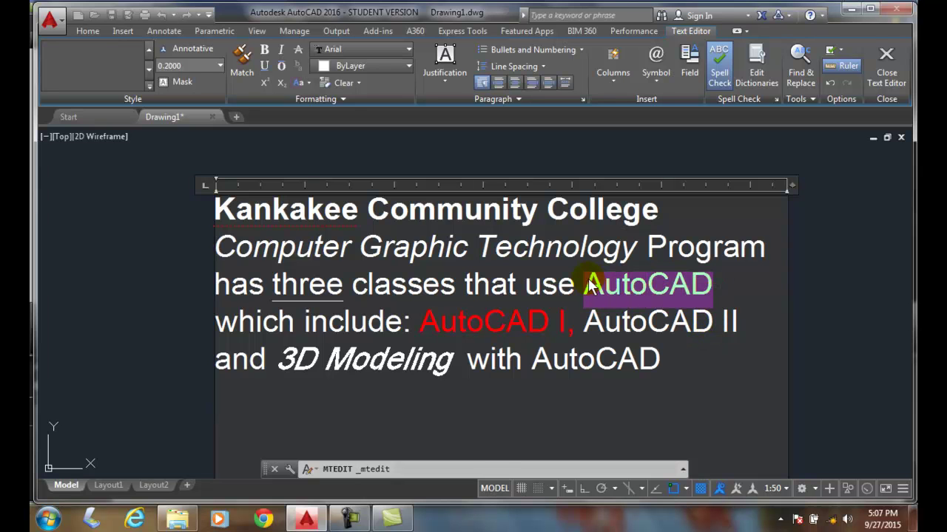
{"action": "left_click", "coordinate": [344, 99]}
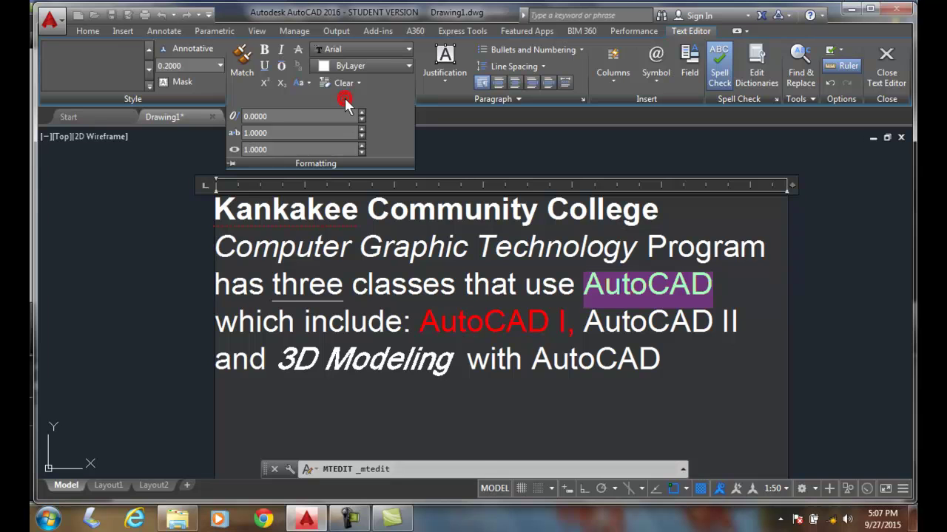
{"action": "left_click", "coordinate": [281, 133]}
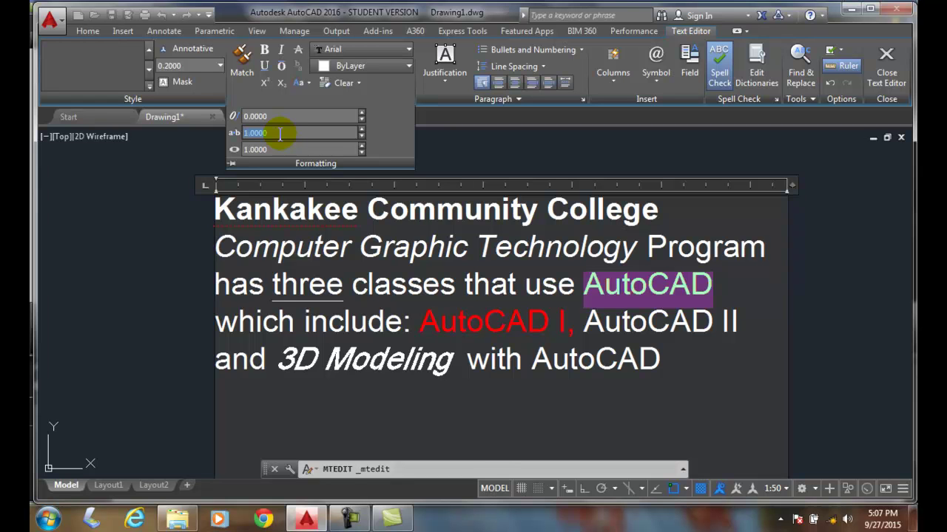
{"action": "type", "text": ".75"}
{"action": "key", "text": "Return"}
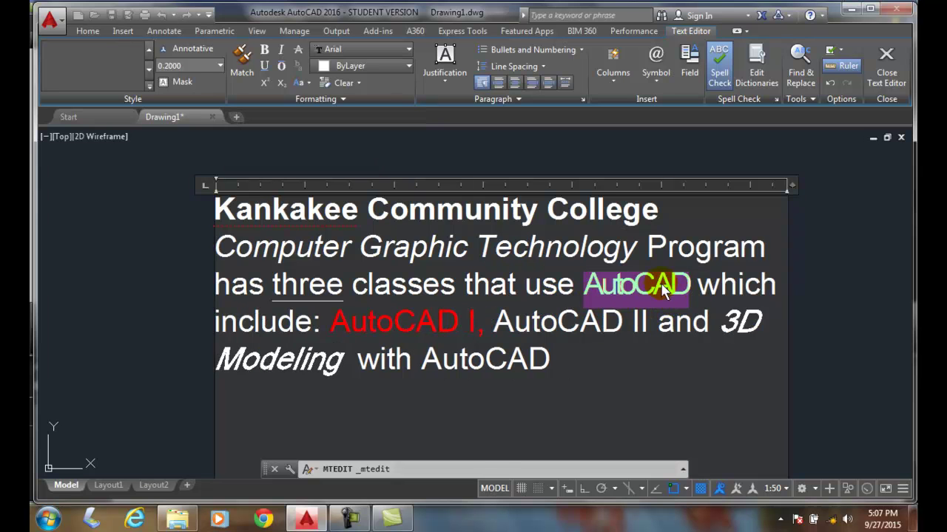
{"action": "left_click", "coordinate": [341, 99]}
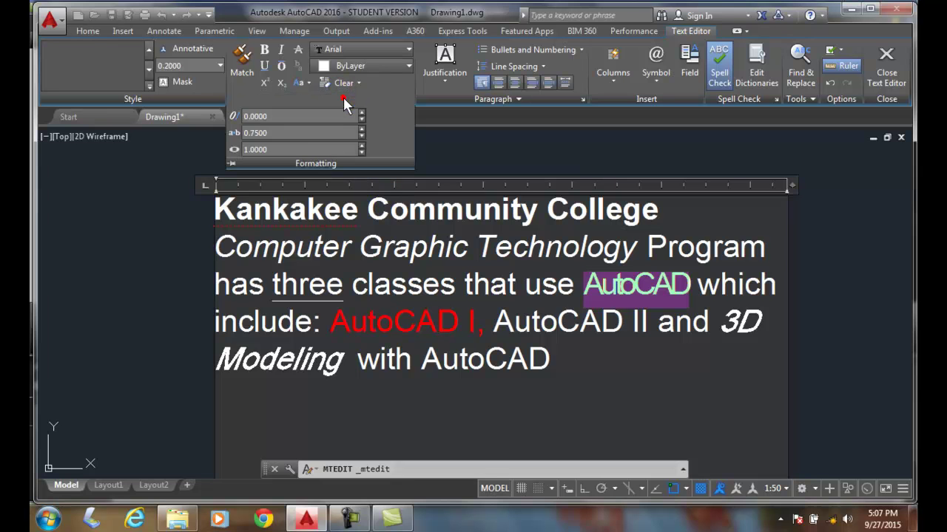
{"action": "double_click", "coordinate": [272, 133]}
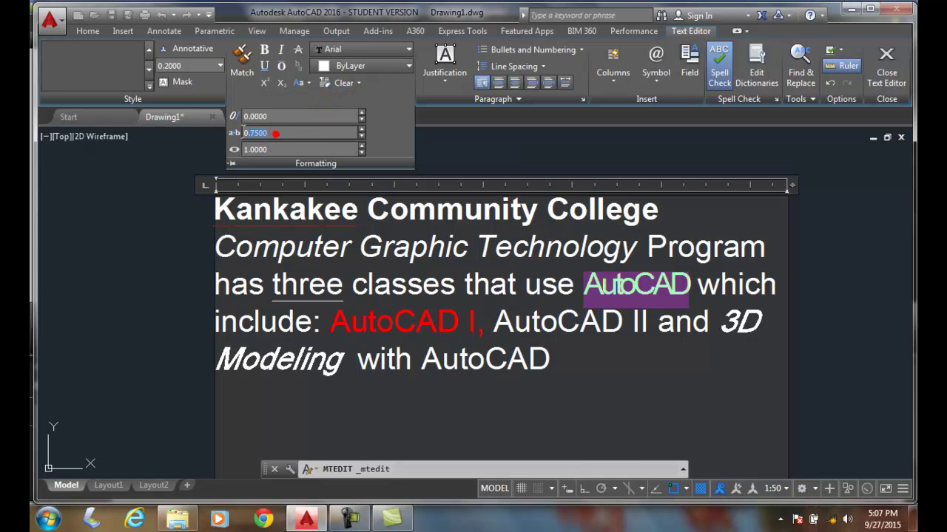
{"action": "type", "text": "2"}
{"action": "key", "text": "Tab"}
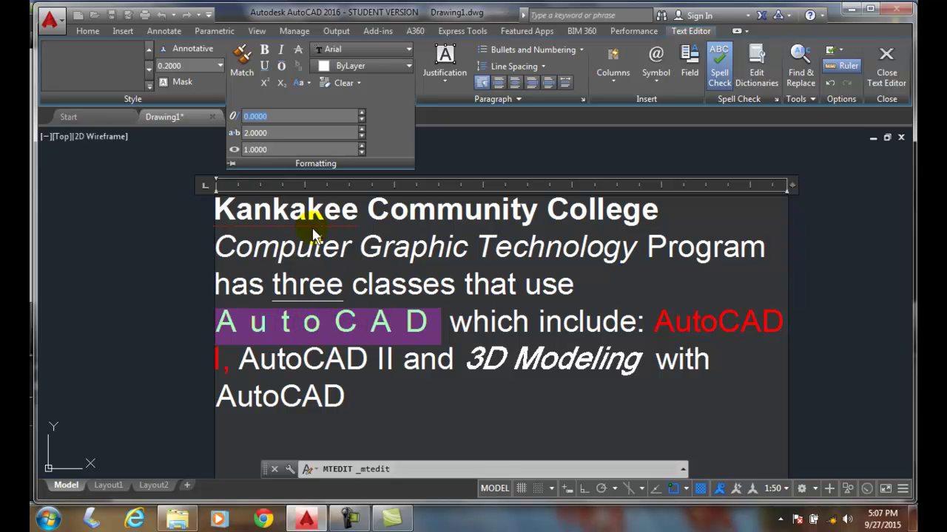
{"action": "left_click", "coordinate": [270, 133]}
{"action": "double_click", "coordinate": [272, 133]}
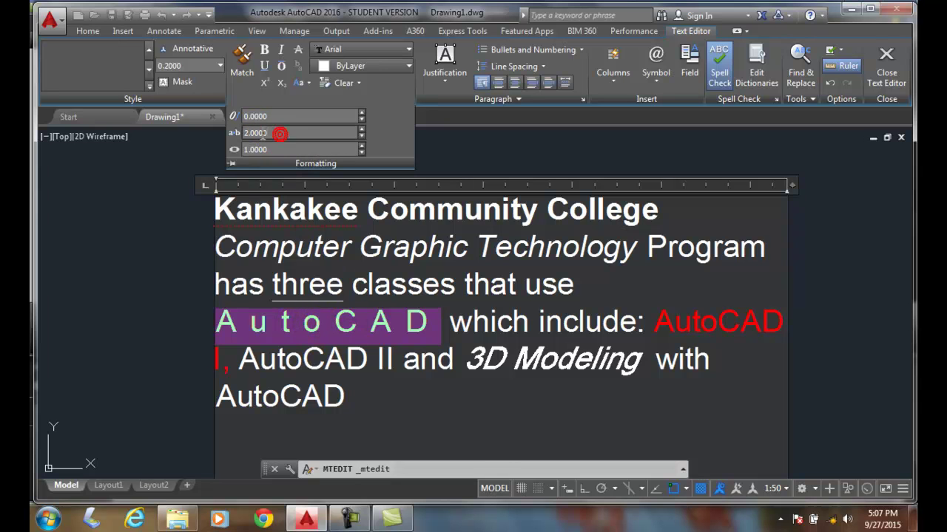
{"action": "type", "text": "1"}
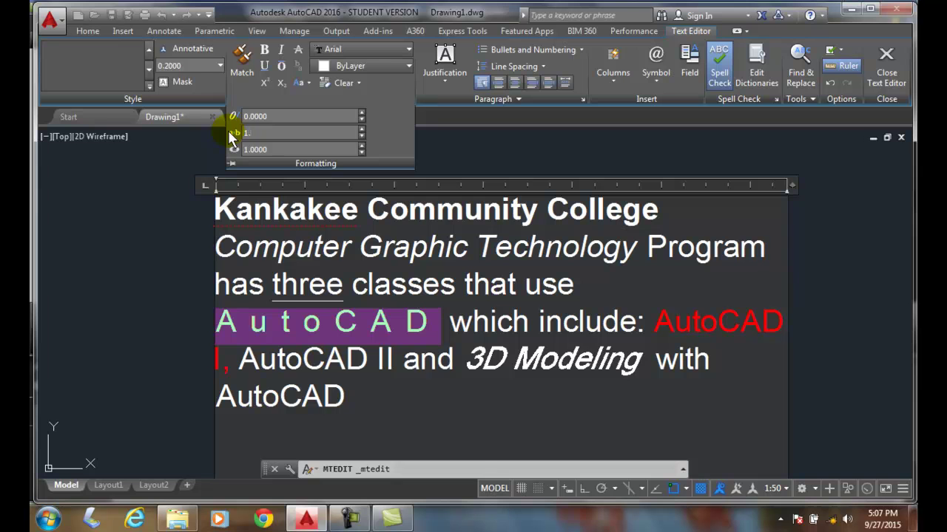
{"action": "type", "text": ".0"}
{"action": "key", "text": "Return"}
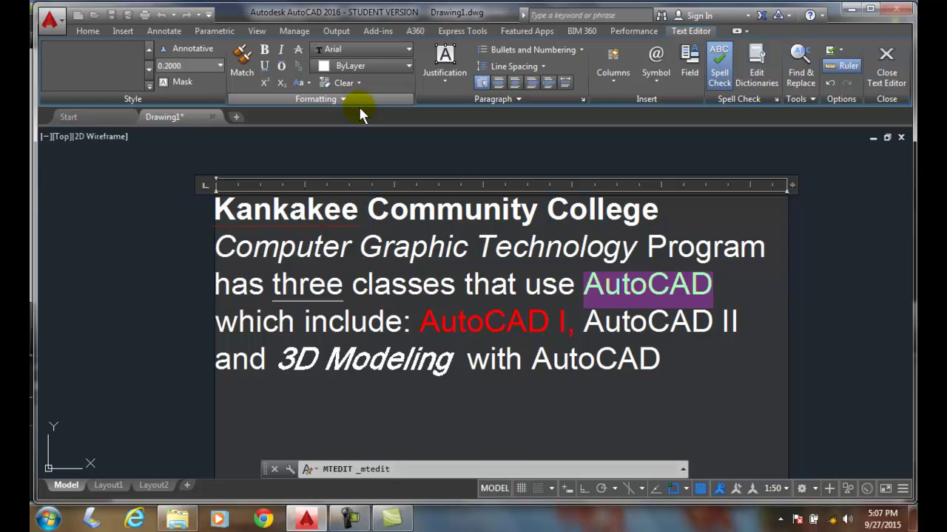
{"action": "left_click", "coordinate": [468, 361]}
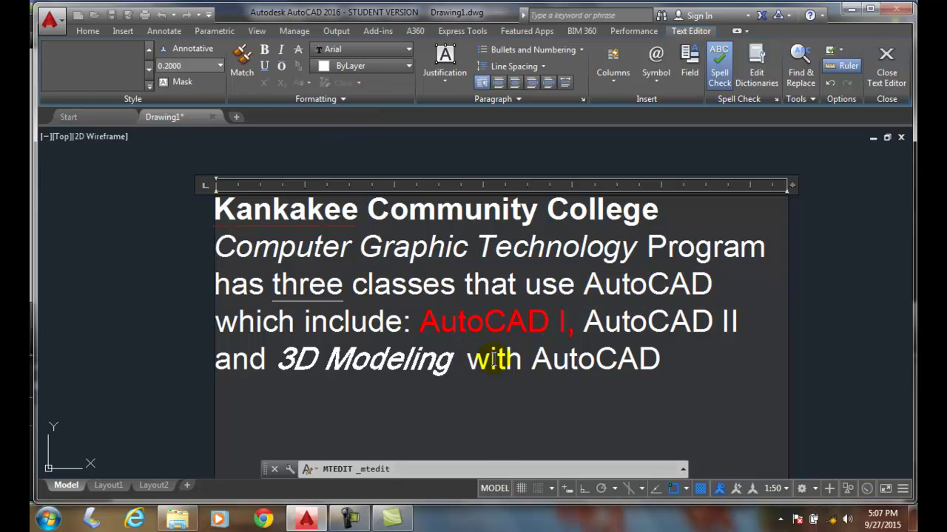